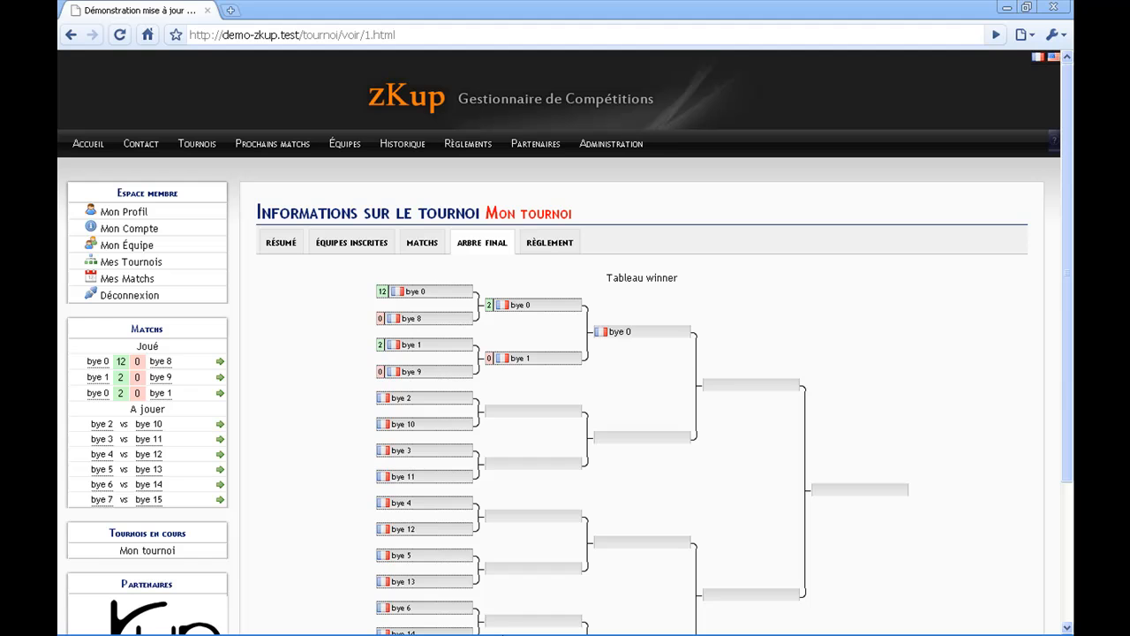
- Extract all files and folders from zkup-v3.08.zip into the demo-zkup folder, replacing every existing file and folder
{"action": "mouse_move", "coordinate": [521, 629]}
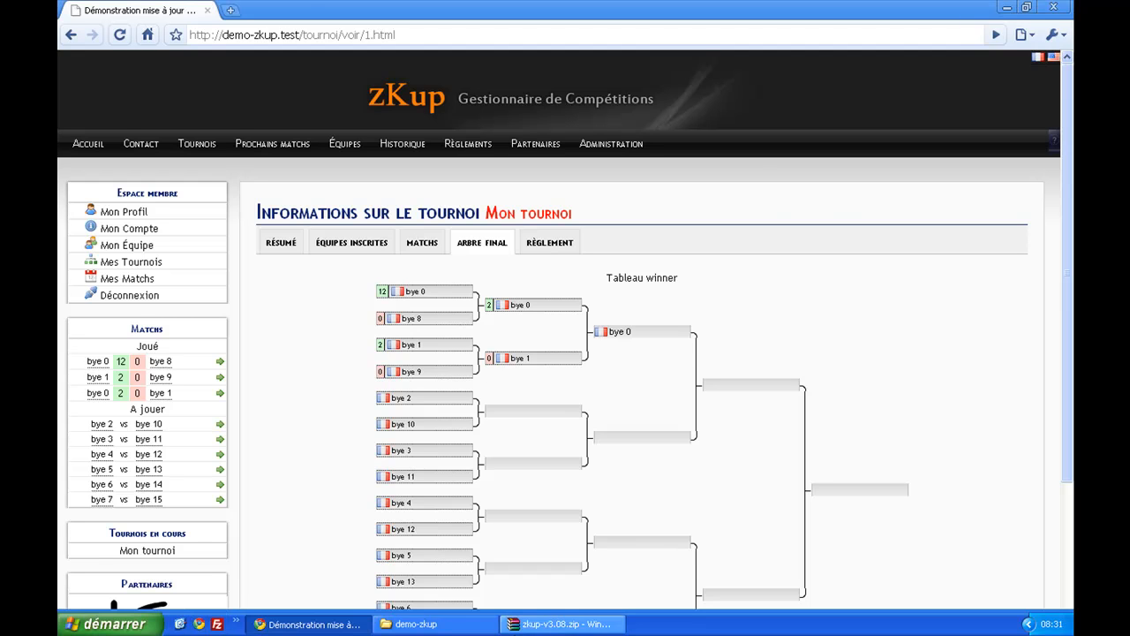
{"action": "left_click", "coordinate": [466, 627]}
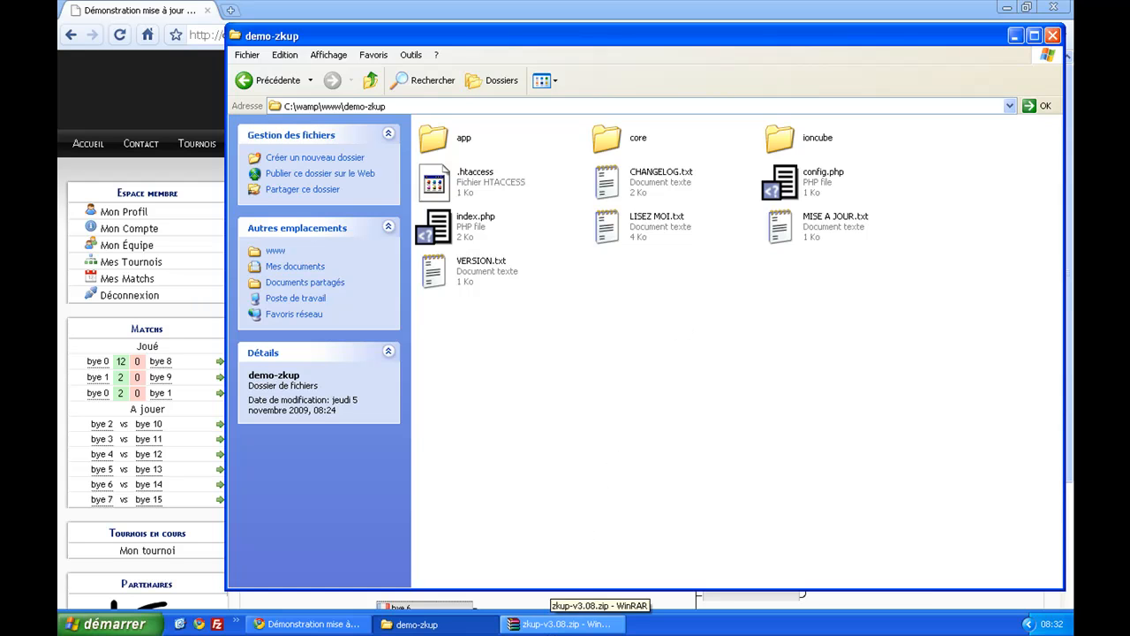
{"action": "left_click", "coordinate": [554, 627]}
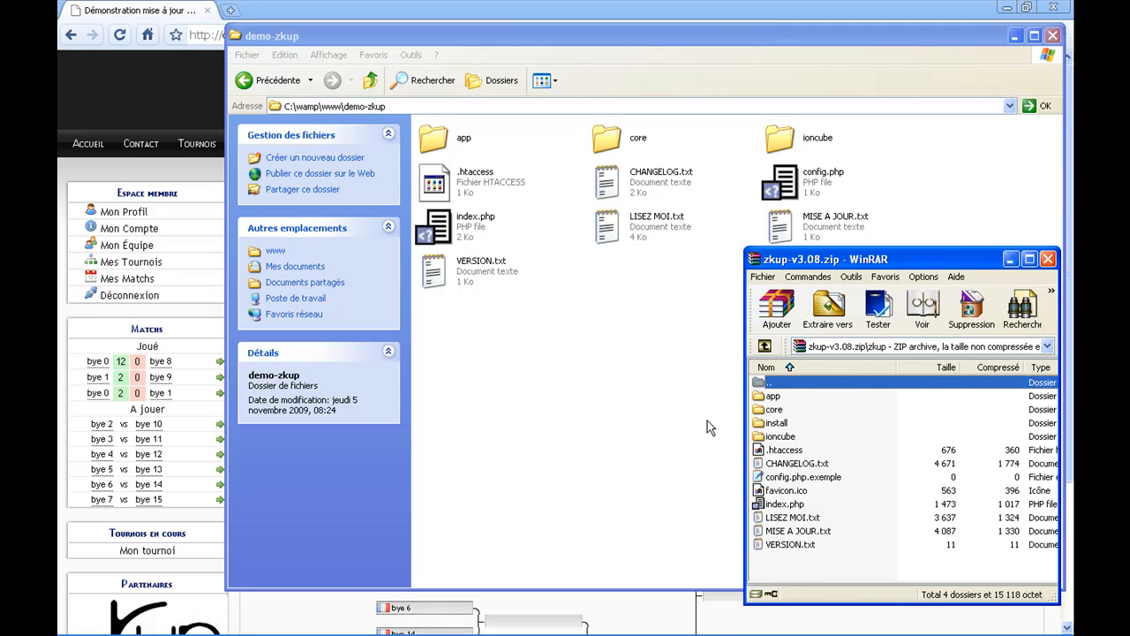
{"action": "left_click", "coordinate": [775, 397]}
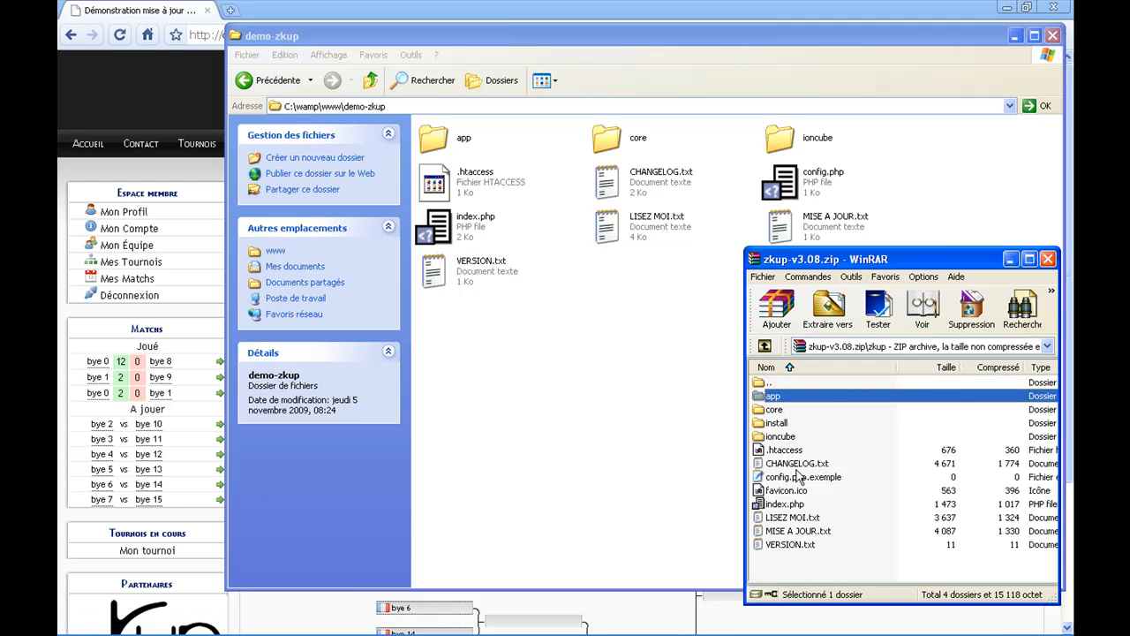
{"action": "left_click", "coordinate": [795, 545], "text": "shift"}
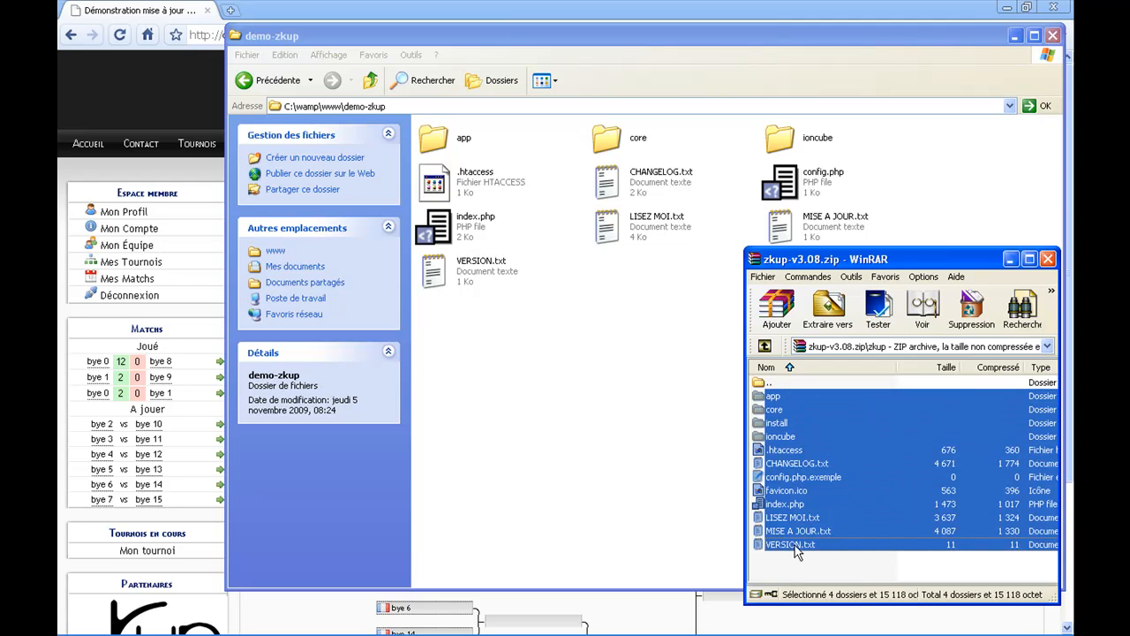
{"action": "left_click_drag", "start_coordinate": [792, 454], "coordinate": [633, 420]}
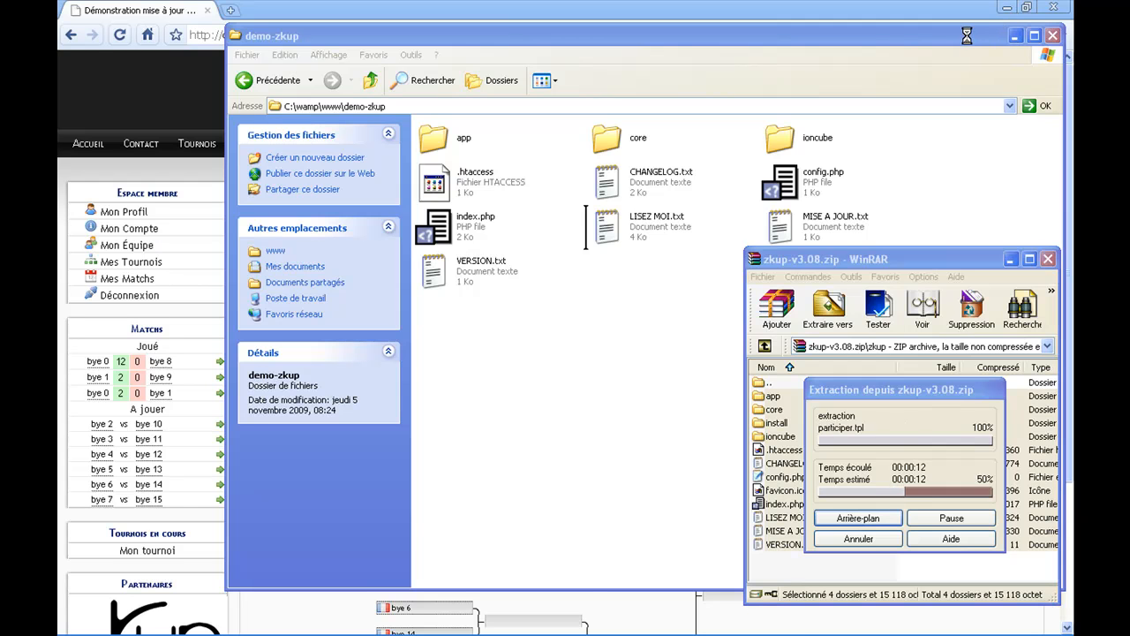
{"action": "left_click", "coordinate": [913, 20]}
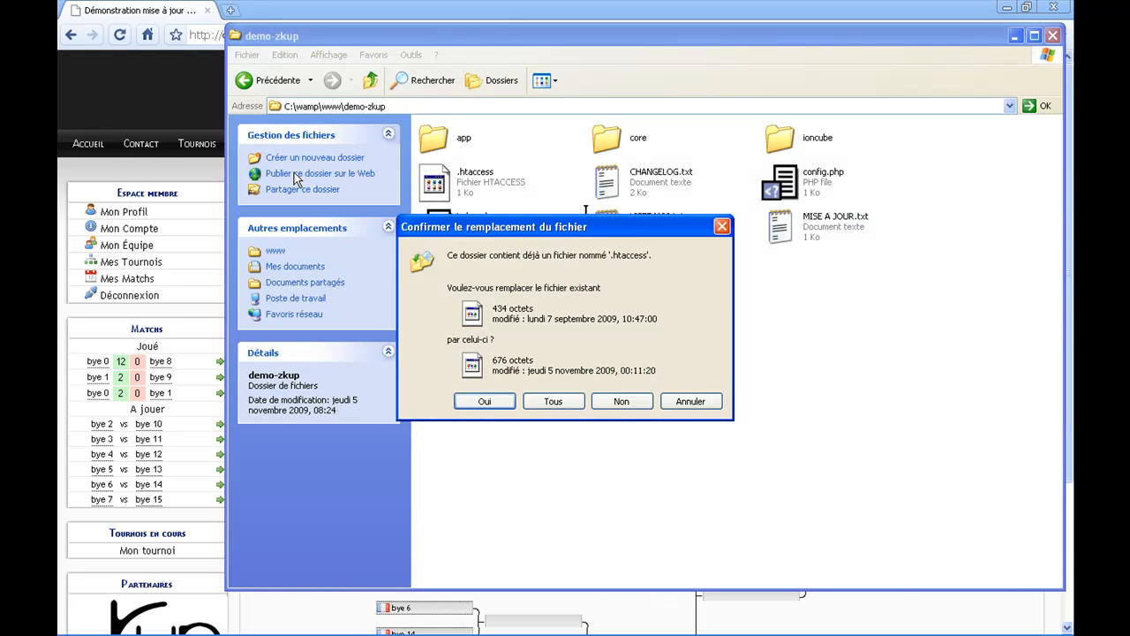
{"action": "left_click", "coordinate": [552, 402]}
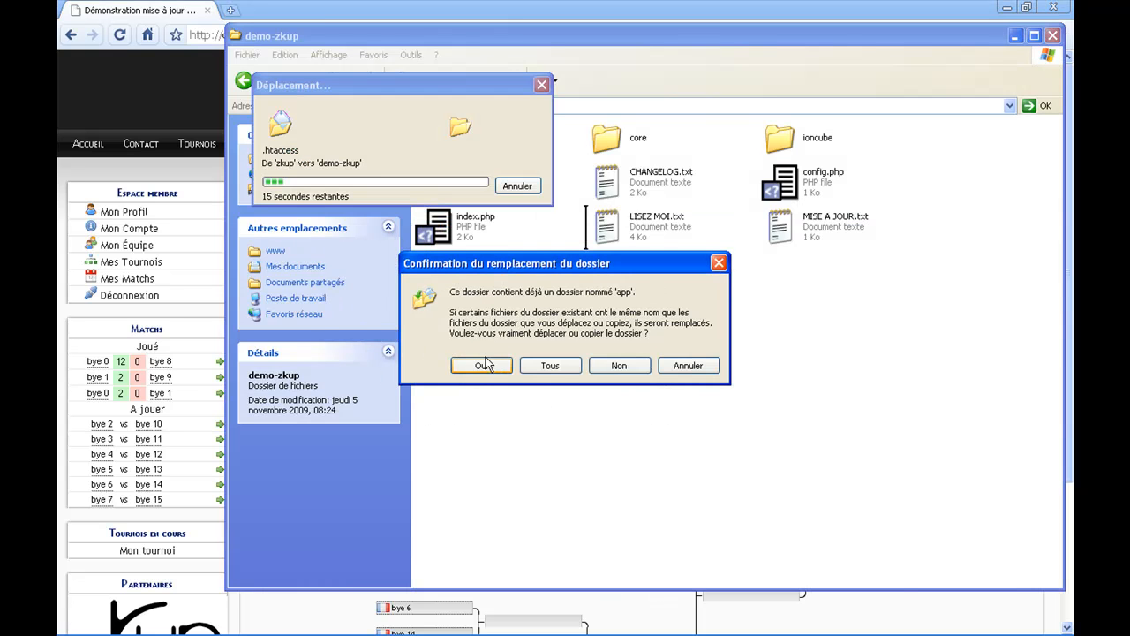
{"action": "left_click", "coordinate": [548, 365]}
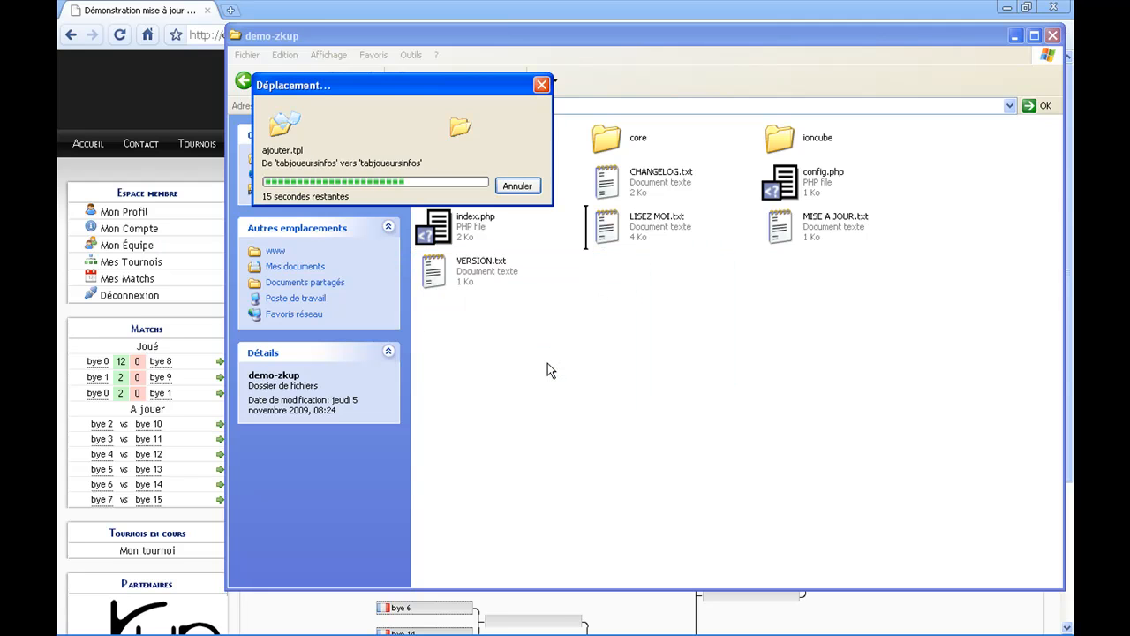
- Check the contents of the demo-zkup folder after the file copy
{"action": "left_click", "coordinate": [62, 194]}
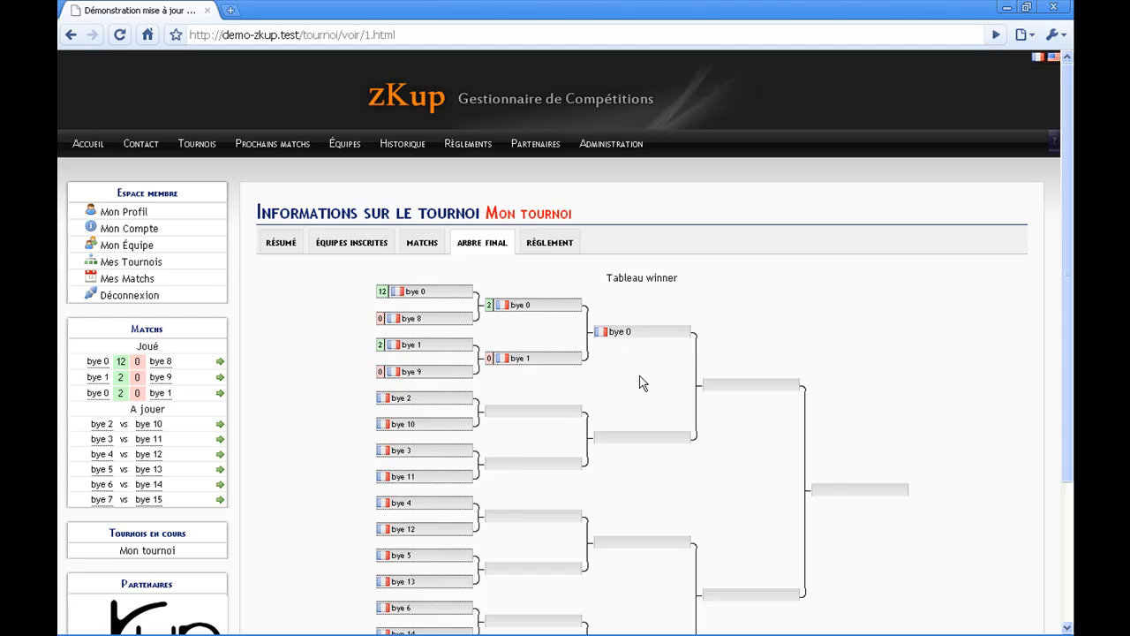
{"action": "mouse_move", "coordinate": [543, 631]}
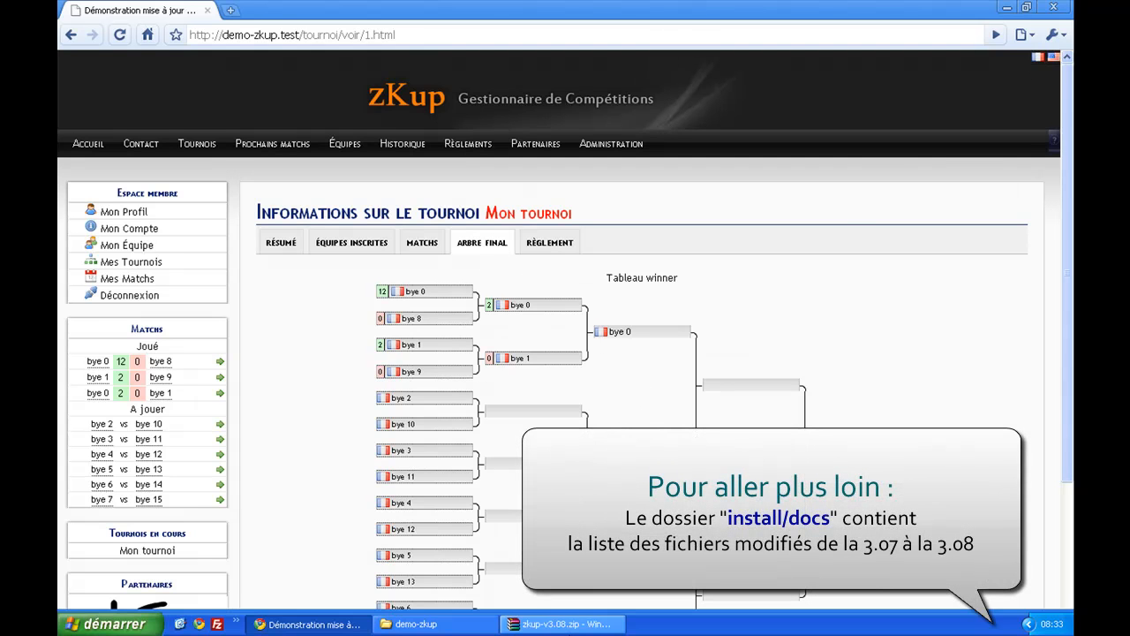
{"action": "left_click", "coordinate": [496, 625]}
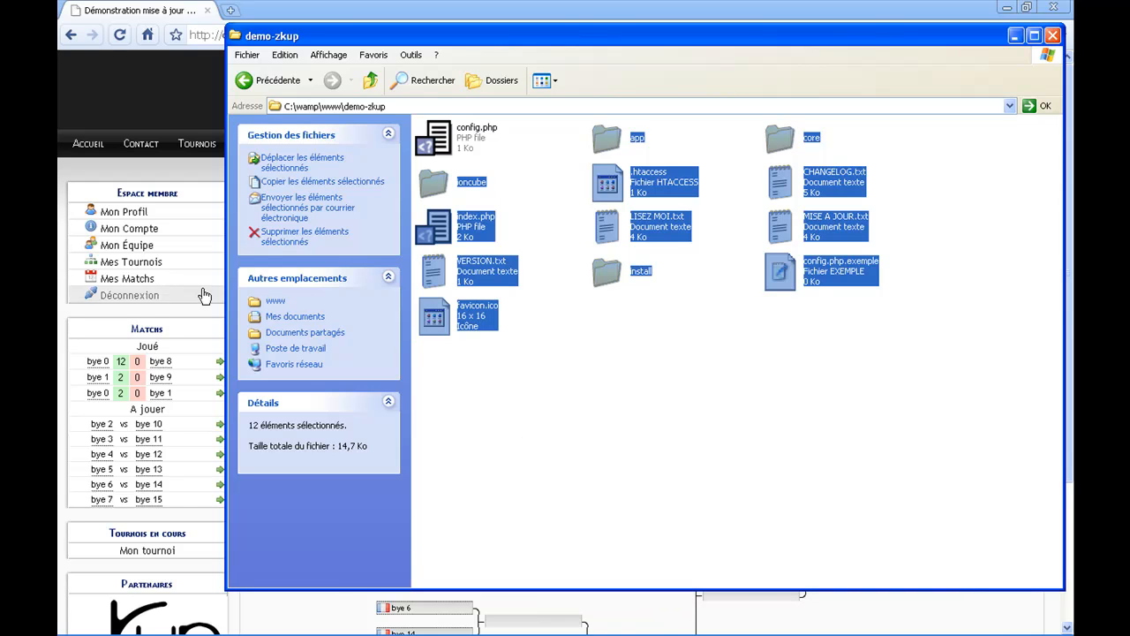
{"action": "left_click", "coordinate": [62, 256]}
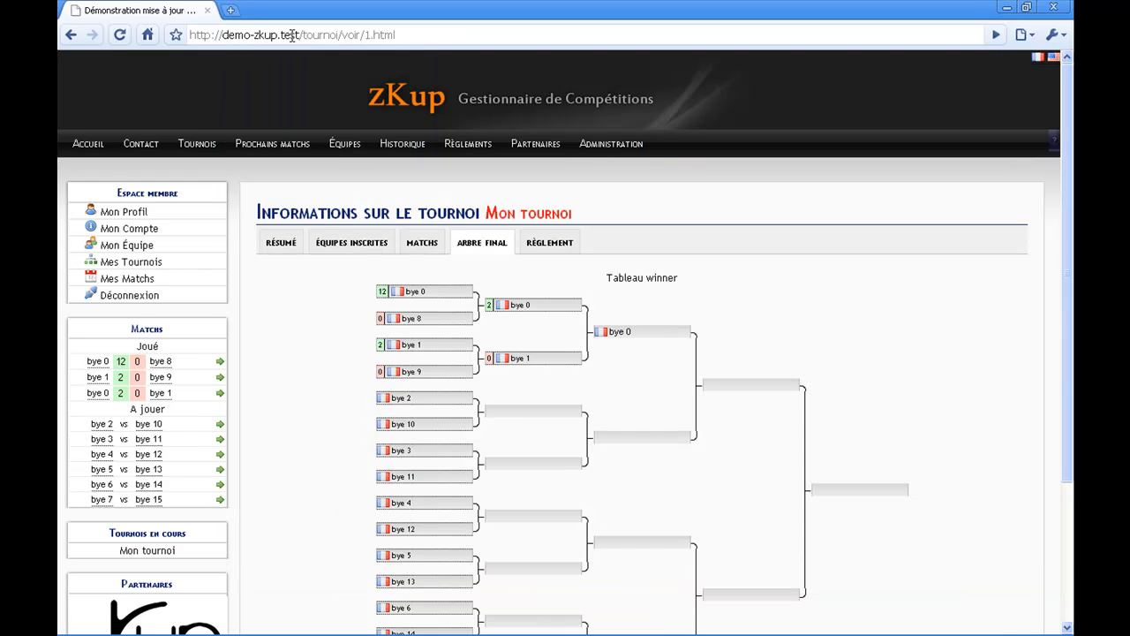
{"action": "left_click_drag", "start_coordinate": [304, 35], "coordinate": [389, 34]}
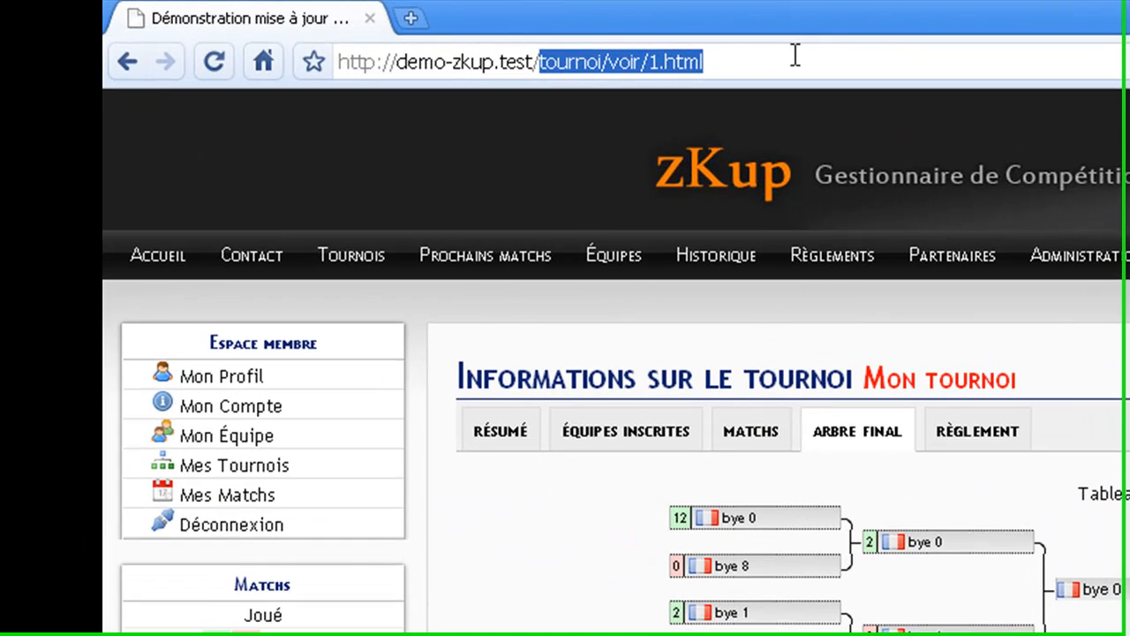
{"action": "key", "text": "BackSpace"}
{"action": "key", "text": "Return"}
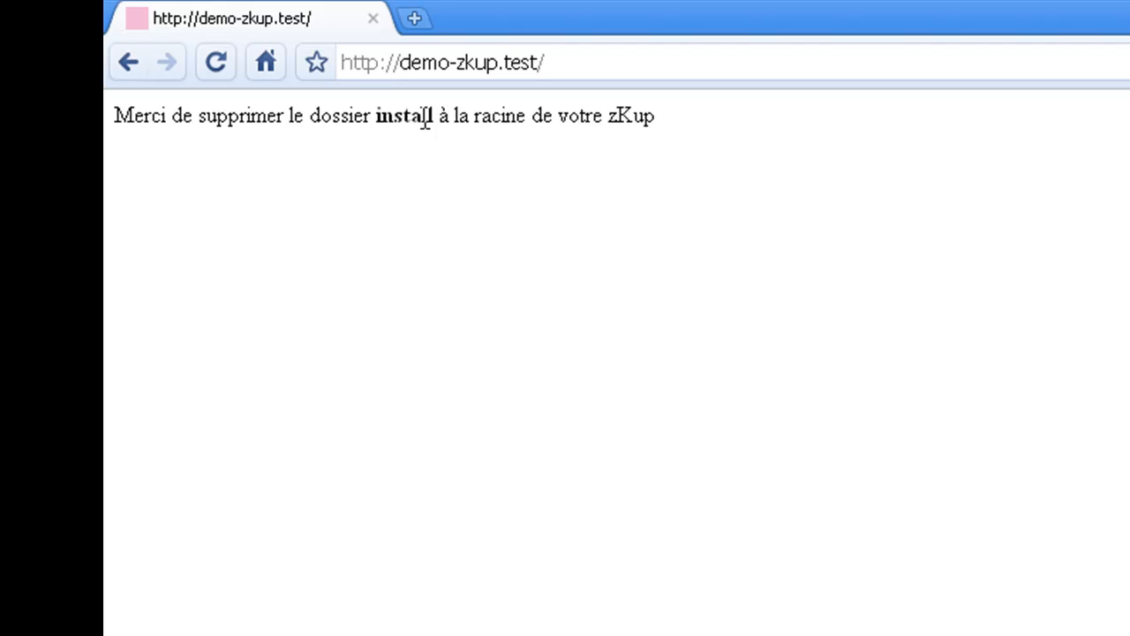
{"action": "left_click", "coordinate": [587, 67]}
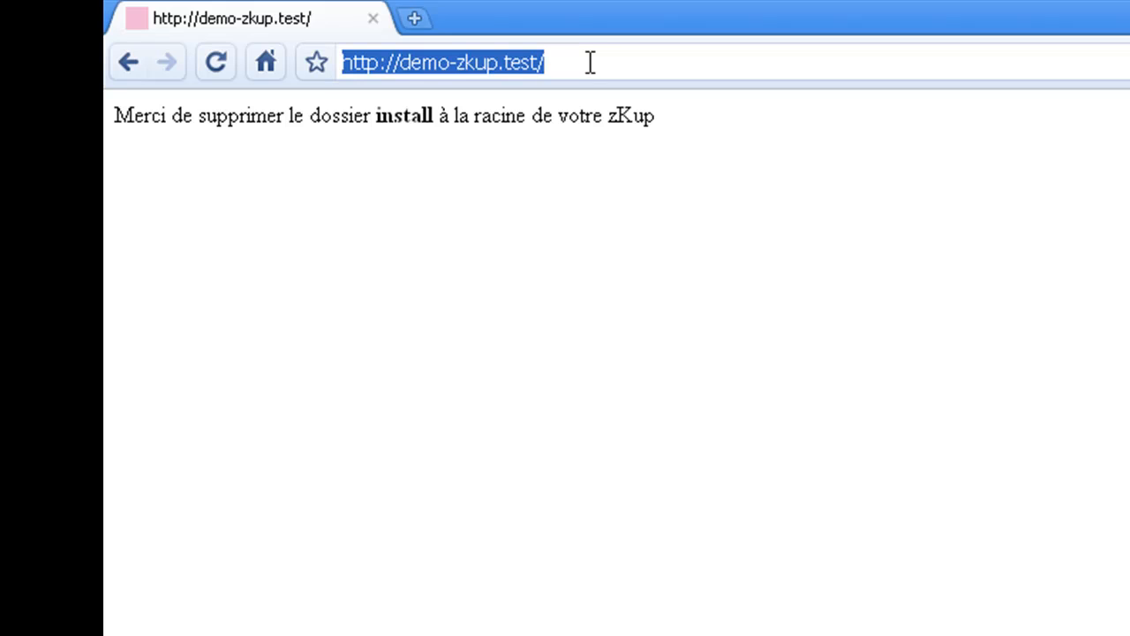
{"action": "left_click", "coordinate": [590, 62]}
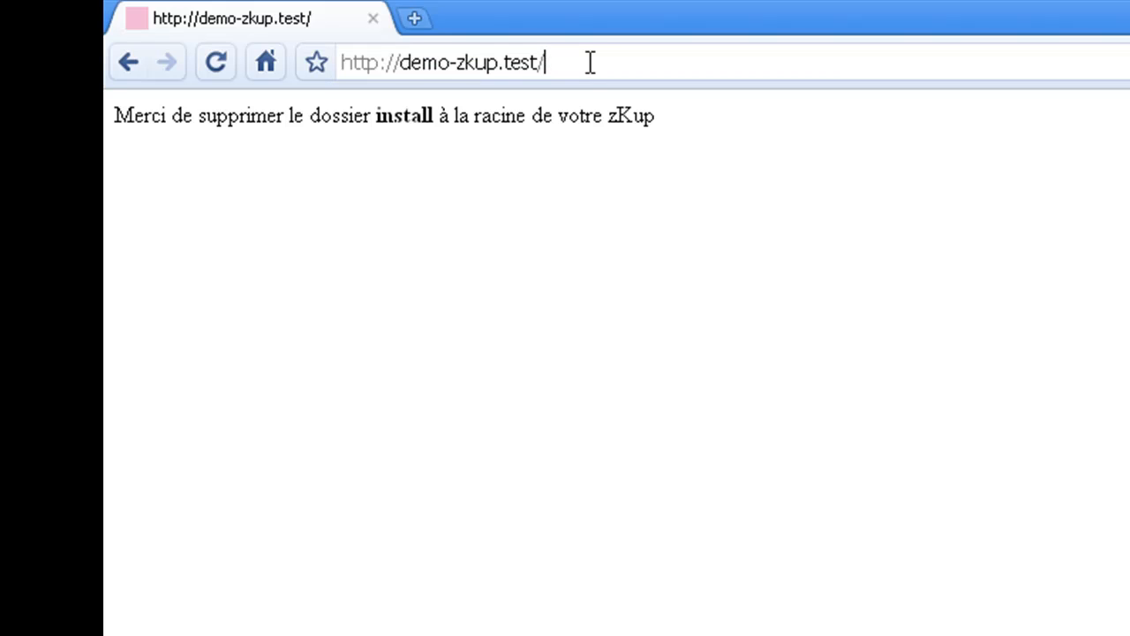
{"action": "type", "text": "install/"}
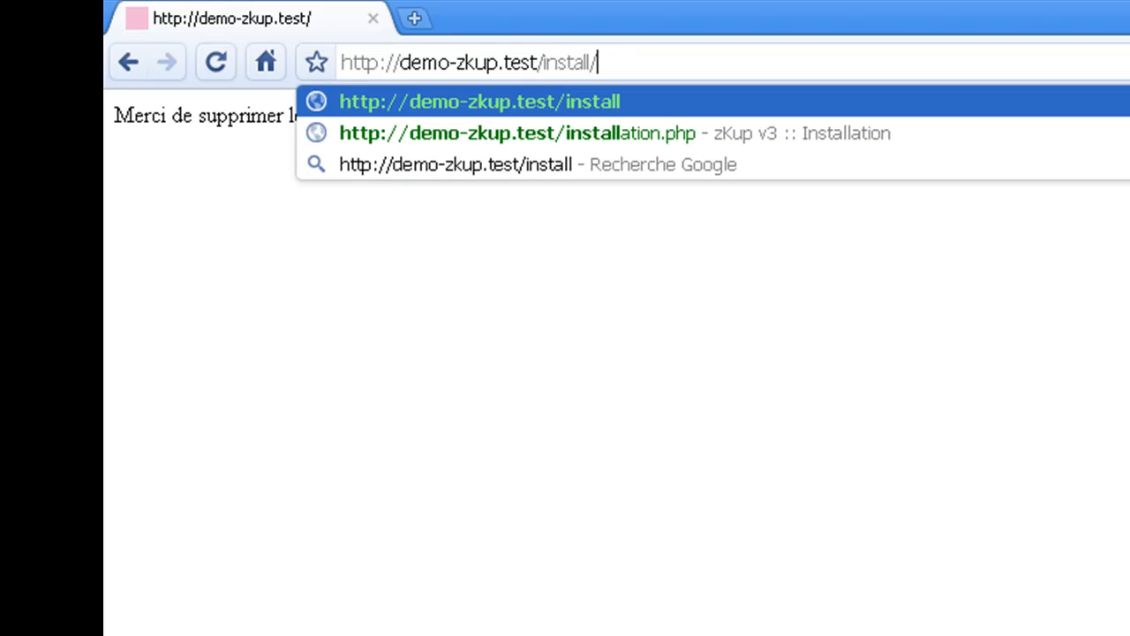
{"action": "type", "text": "update"}
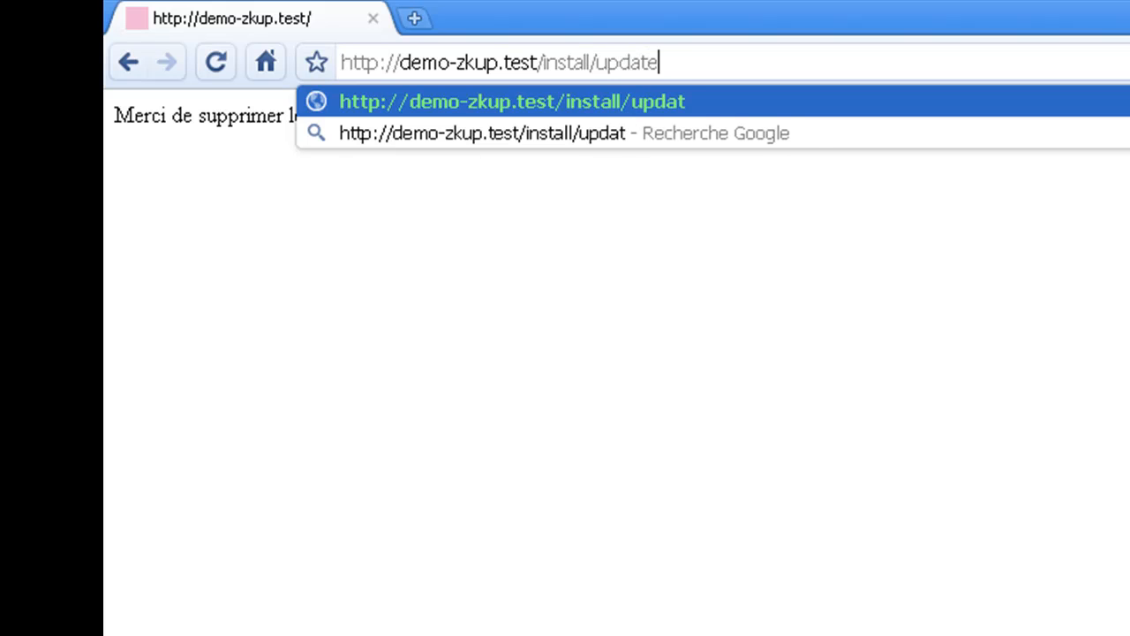
{"action": "type", "text": ".php"}
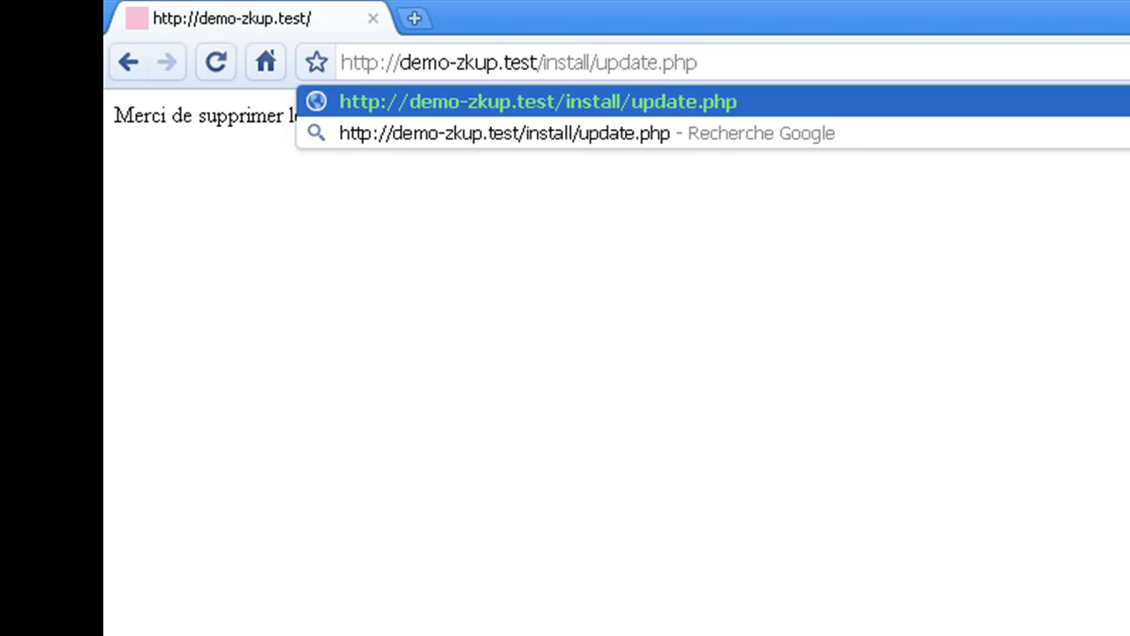
{"action": "key", "text": "Return"}
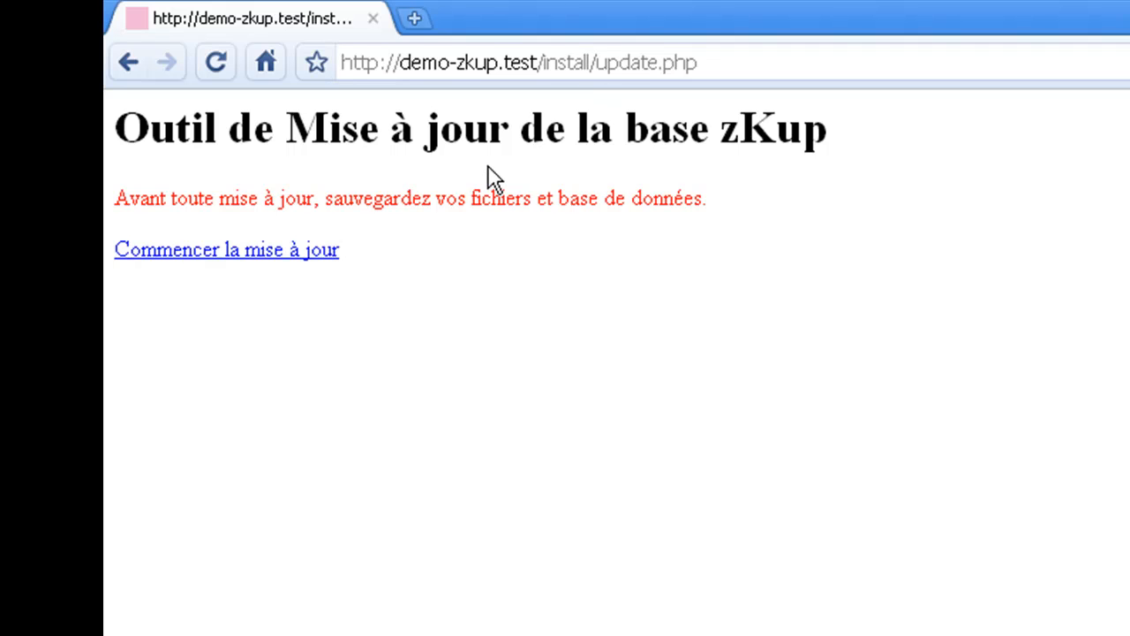
{"action": "left_click", "coordinate": [318, 256]}
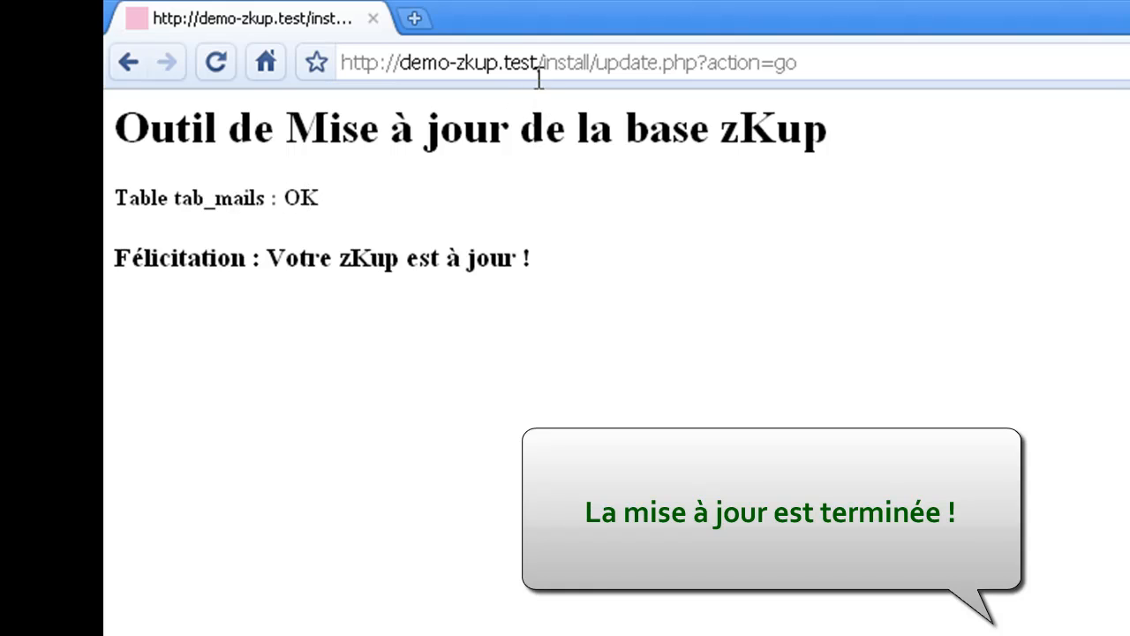
{"action": "left_click_drag", "start_coordinate": [542, 64], "coordinate": [831, 74]}
{"action": "key", "text": "BackSpace"}
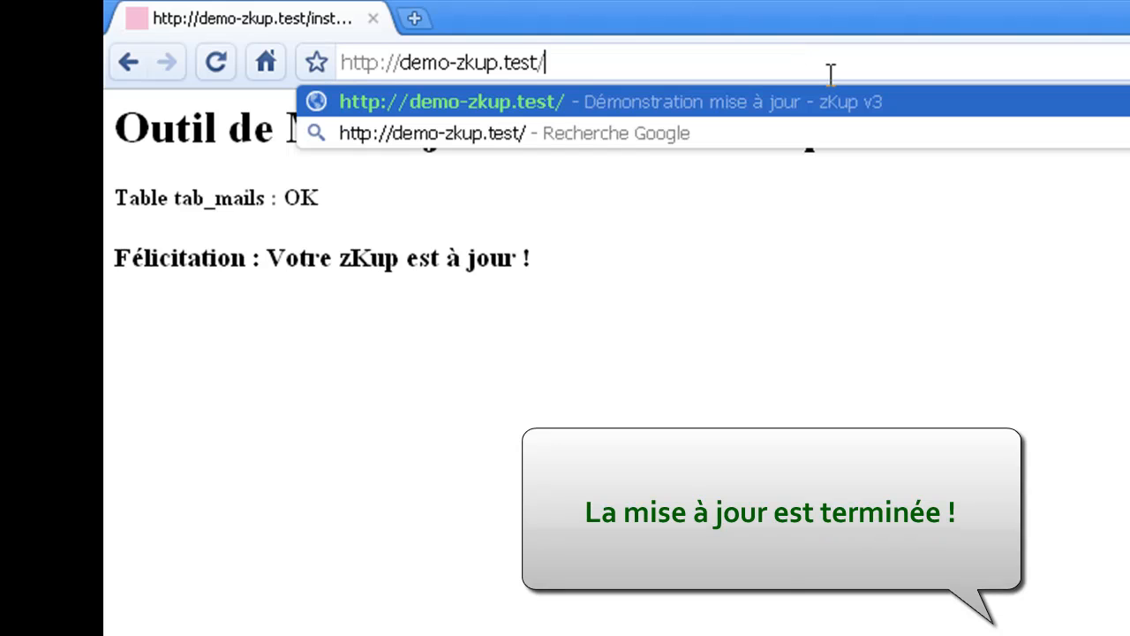
{"action": "key", "text": "Return"}
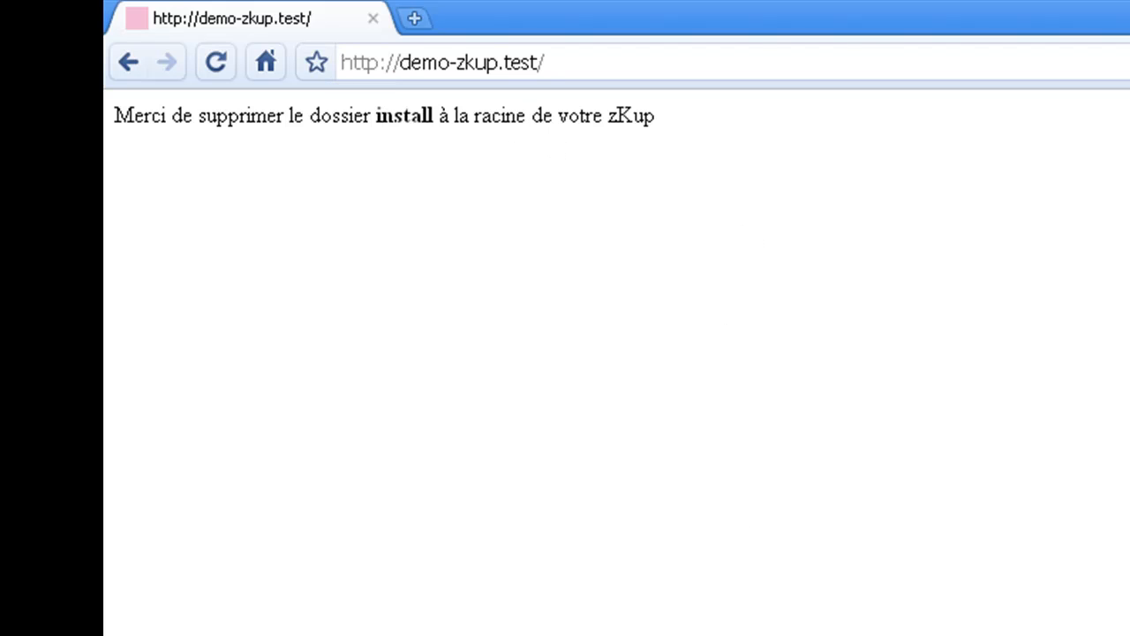
- Delete the install folder from the demo-zkup directory and confirm sending it to the Recycle Bin
{"action": "left_click", "coordinate": [444, 624]}
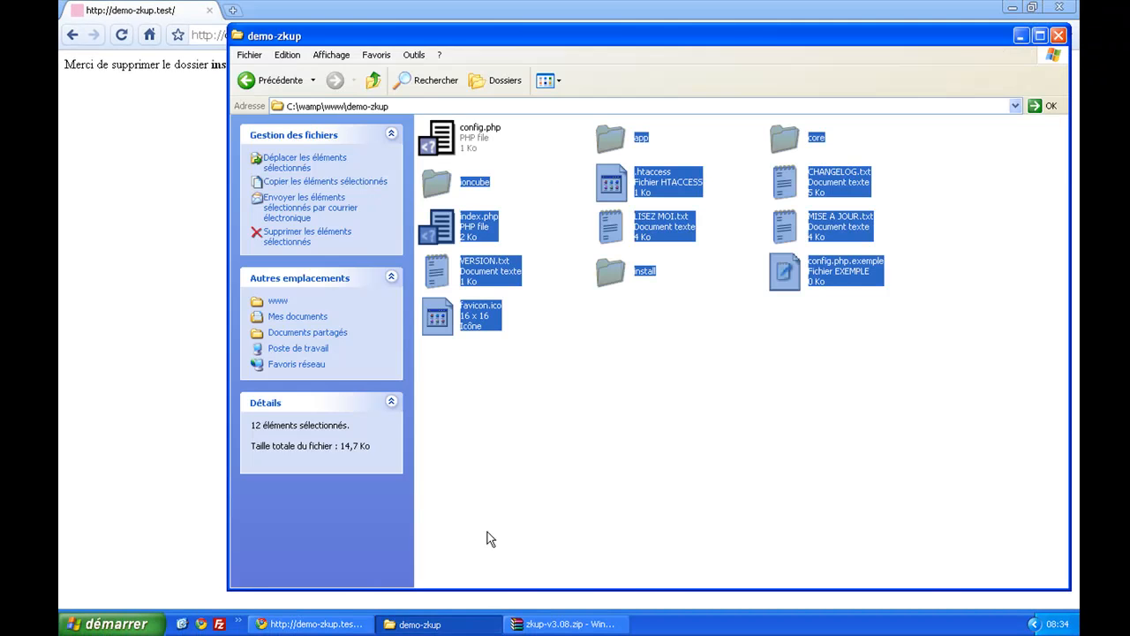
{"action": "left_click", "coordinate": [594, 343]}
{"action": "left_click", "coordinate": [620, 275]}
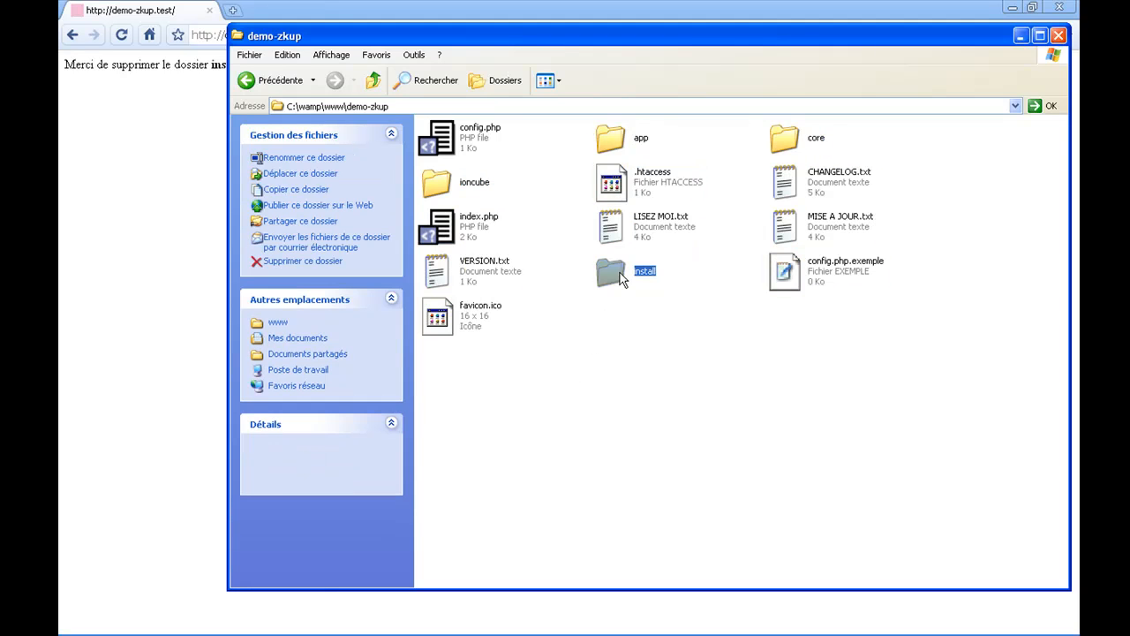
{"action": "right_click", "coordinate": [621, 276]}
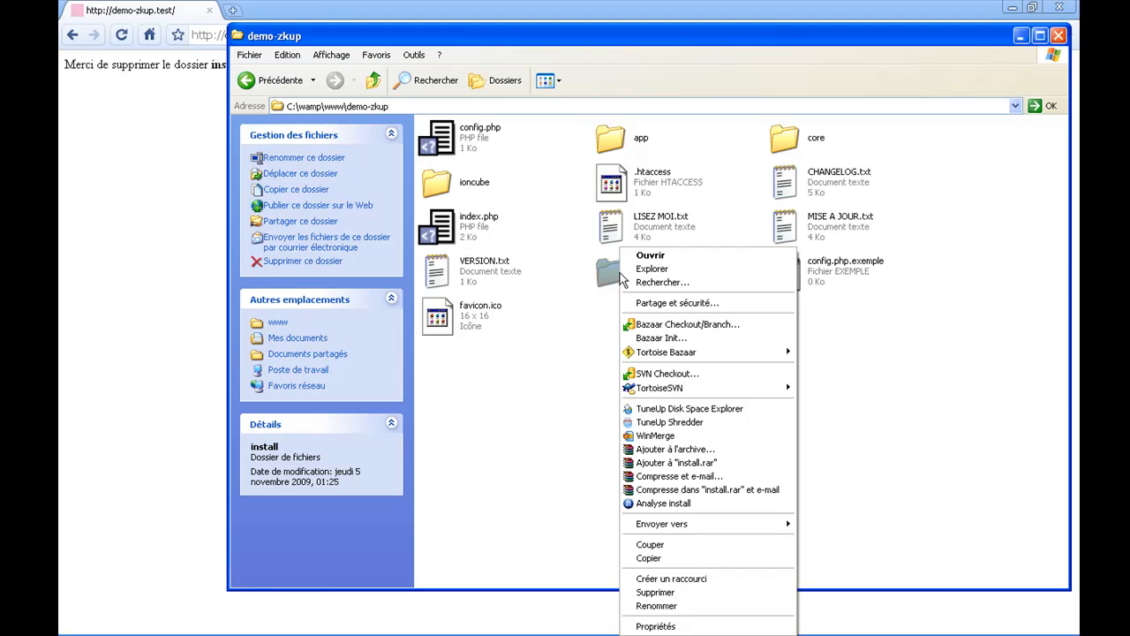
{"action": "left_click", "coordinate": [655, 592]}
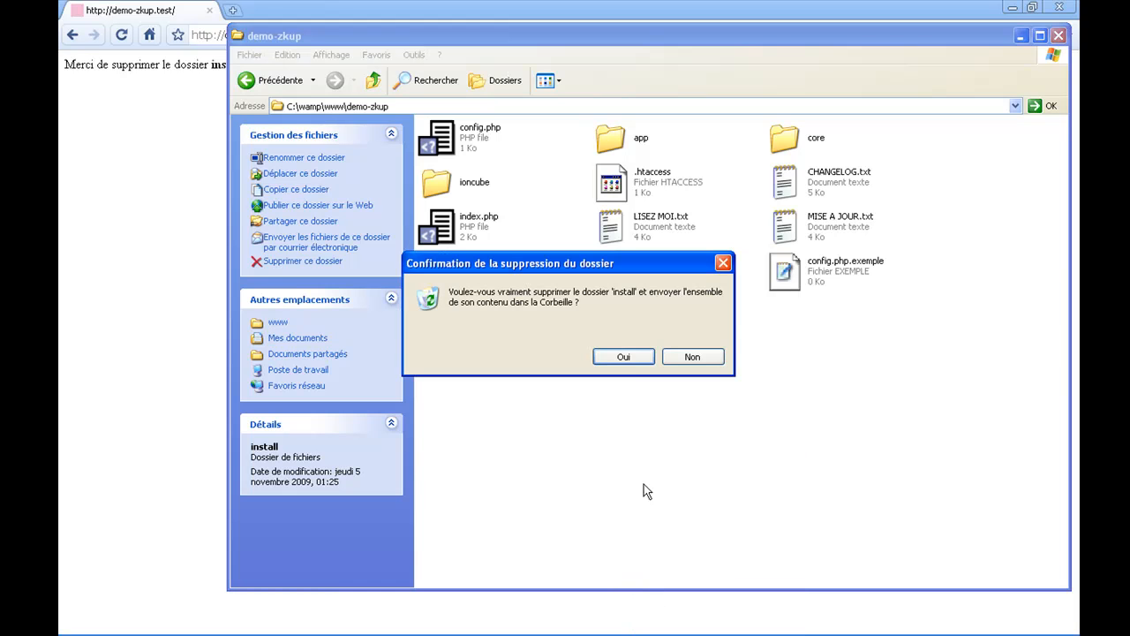
{"action": "left_click", "coordinate": [624, 355]}
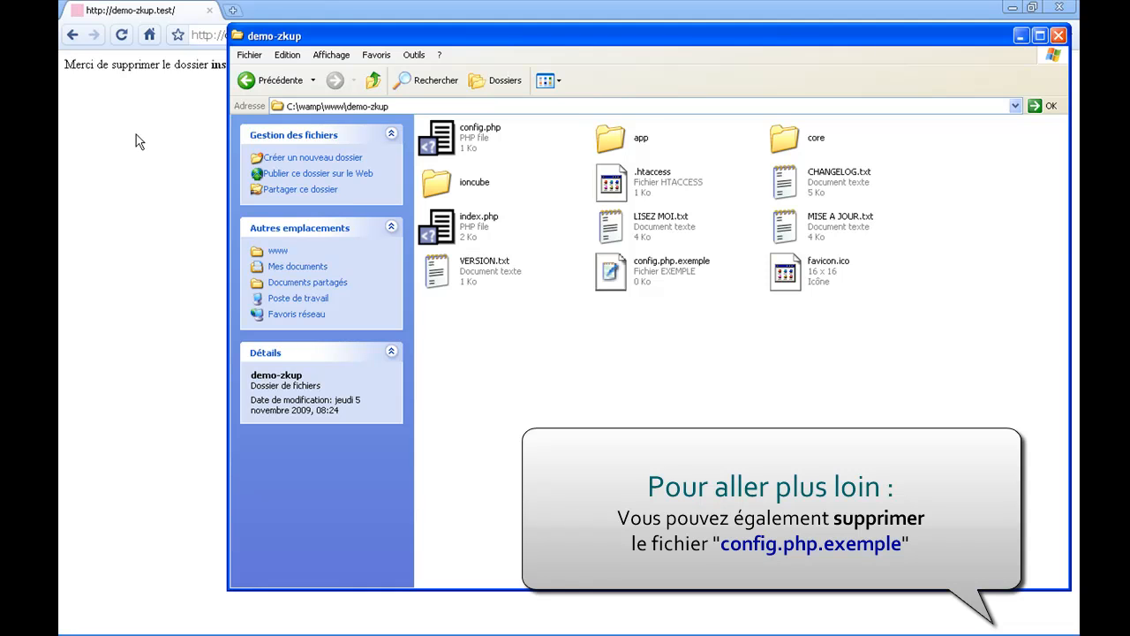
{"action": "left_click", "coordinate": [152, 98]}
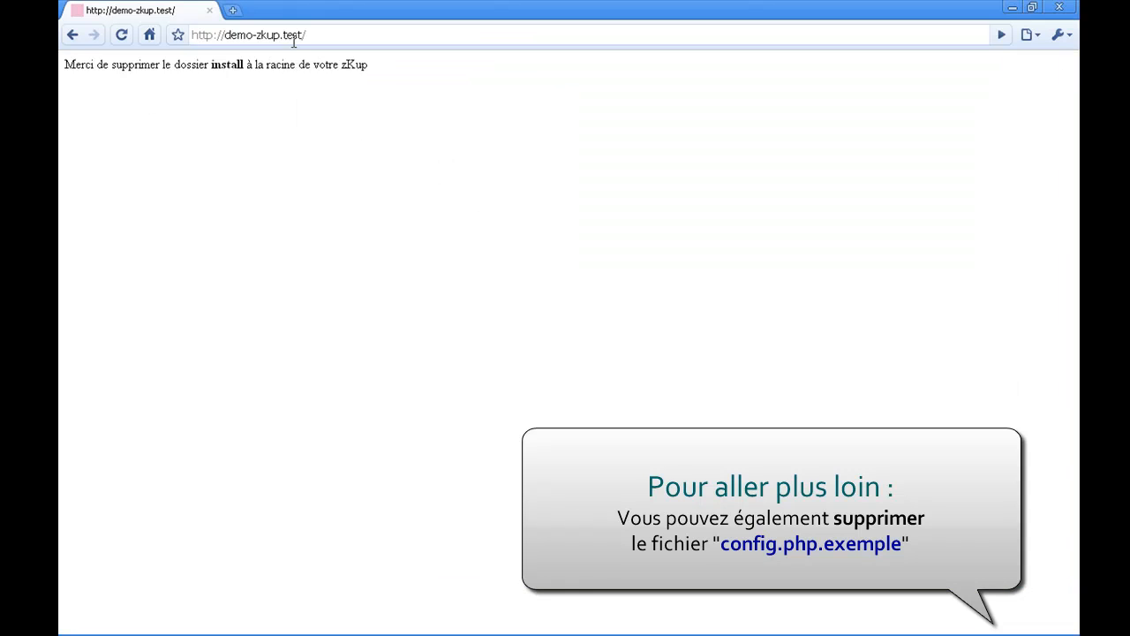
{"action": "left_click", "coordinate": [302, 35]}
{"action": "key", "text": "Return"}
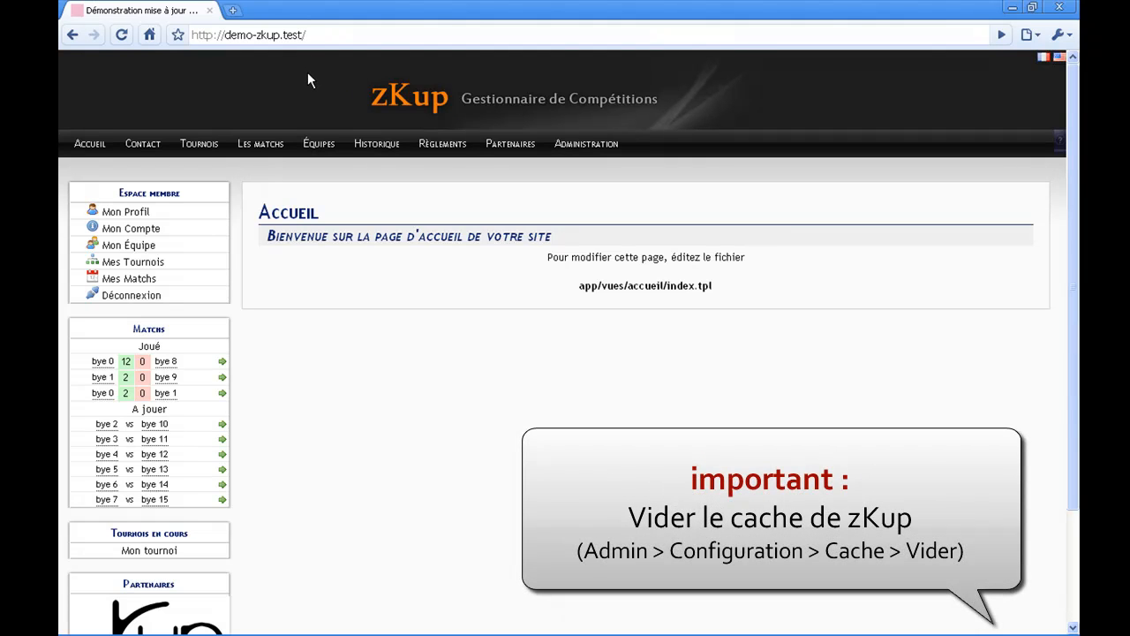
- Open the site's administration area and highlight the installed zKup version number
{"action": "left_click", "coordinate": [581, 154]}
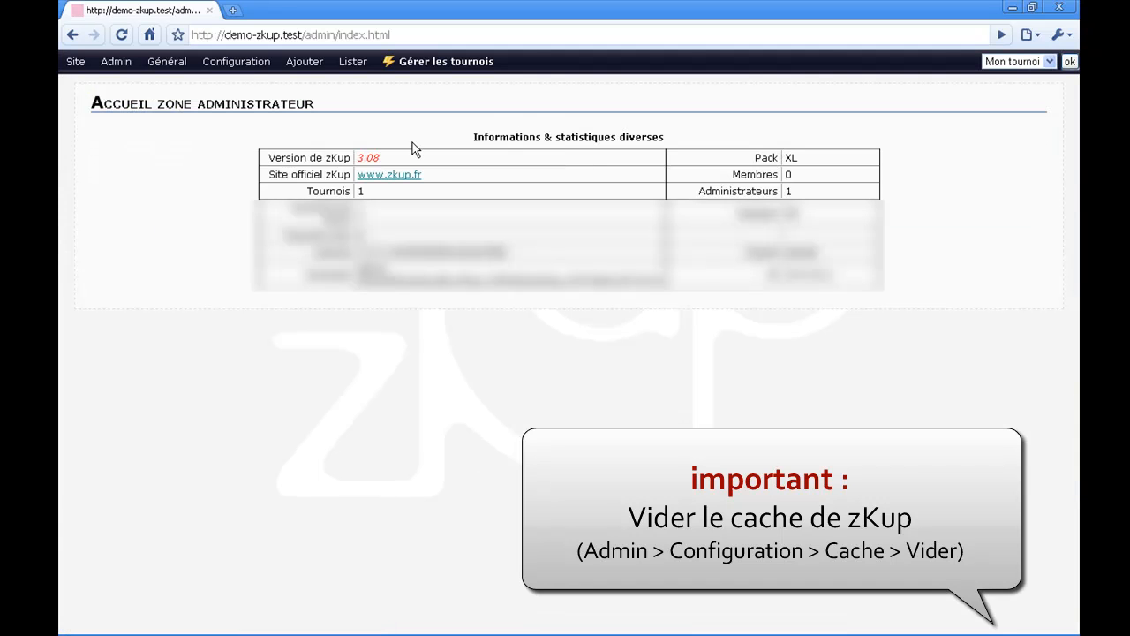
{"action": "left_click_drag", "start_coordinate": [394, 156], "coordinate": [356, 157]}
- Empty all zKup cache files with the TOUT option and return to the public site's home page
{"action": "mouse_move", "coordinate": [185, 71]}
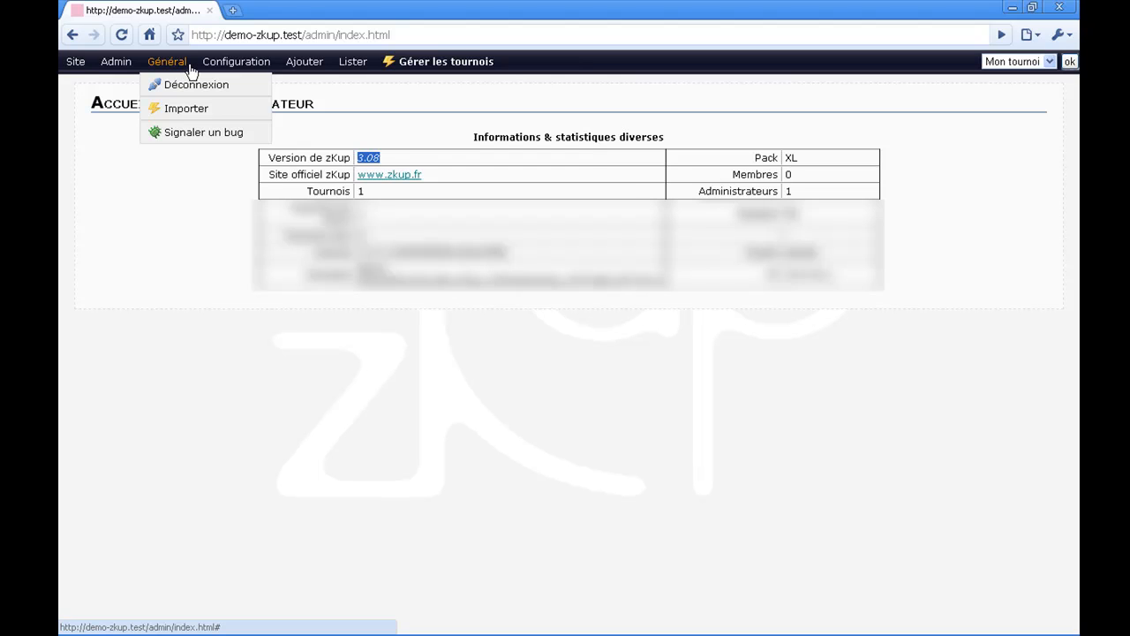
{"action": "mouse_move", "coordinate": [225, 66]}
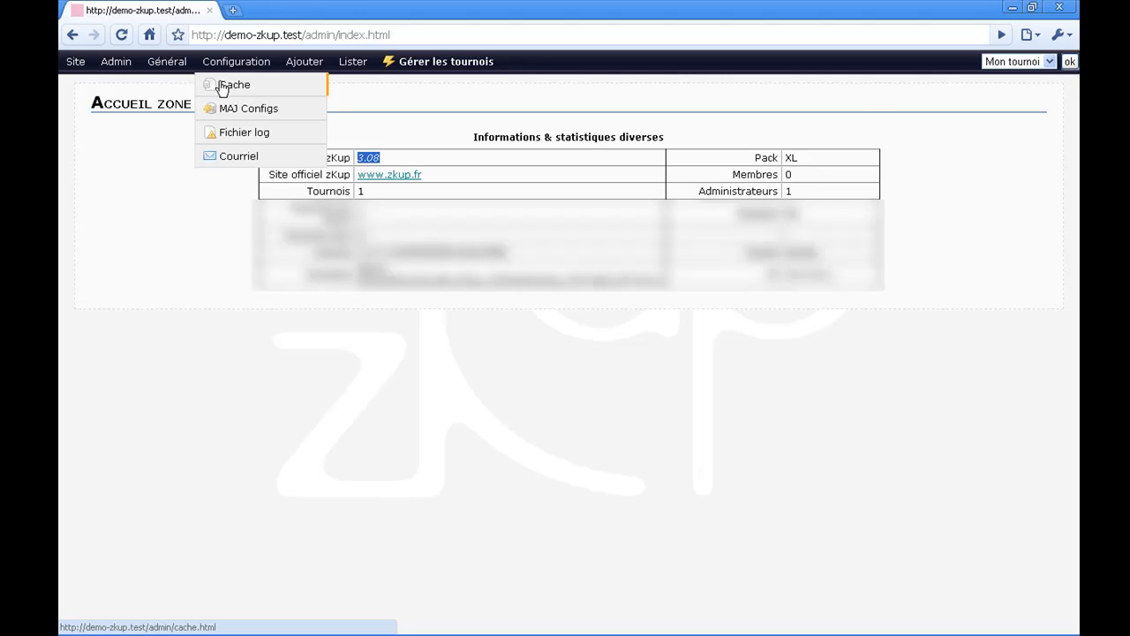
{"action": "left_click", "coordinate": [222, 88]}
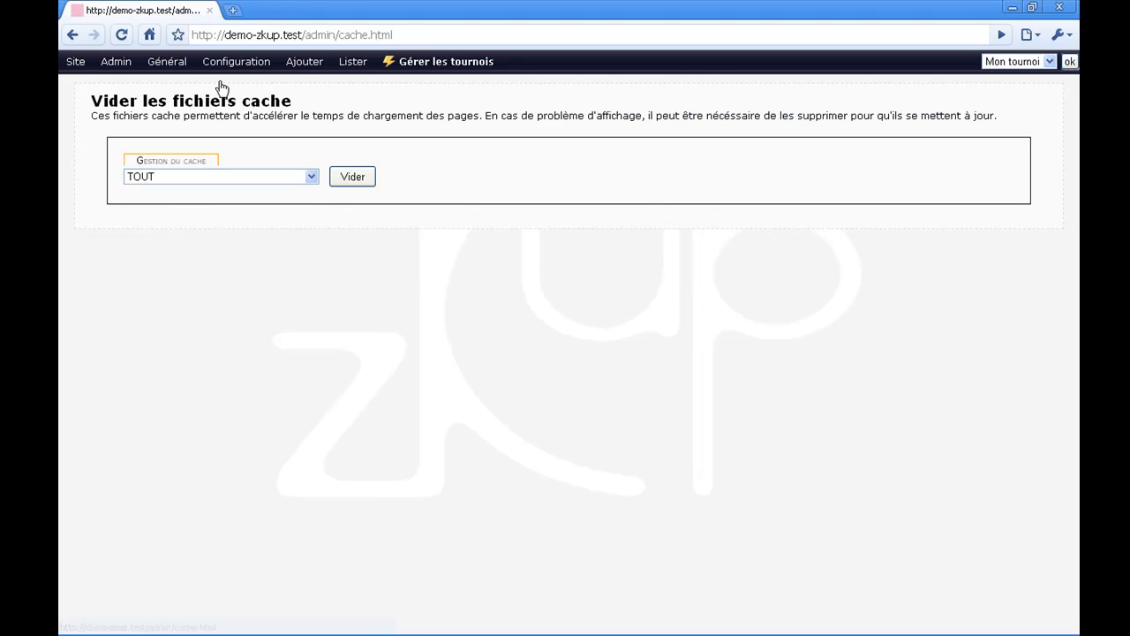
{"action": "left_click", "coordinate": [353, 178]}
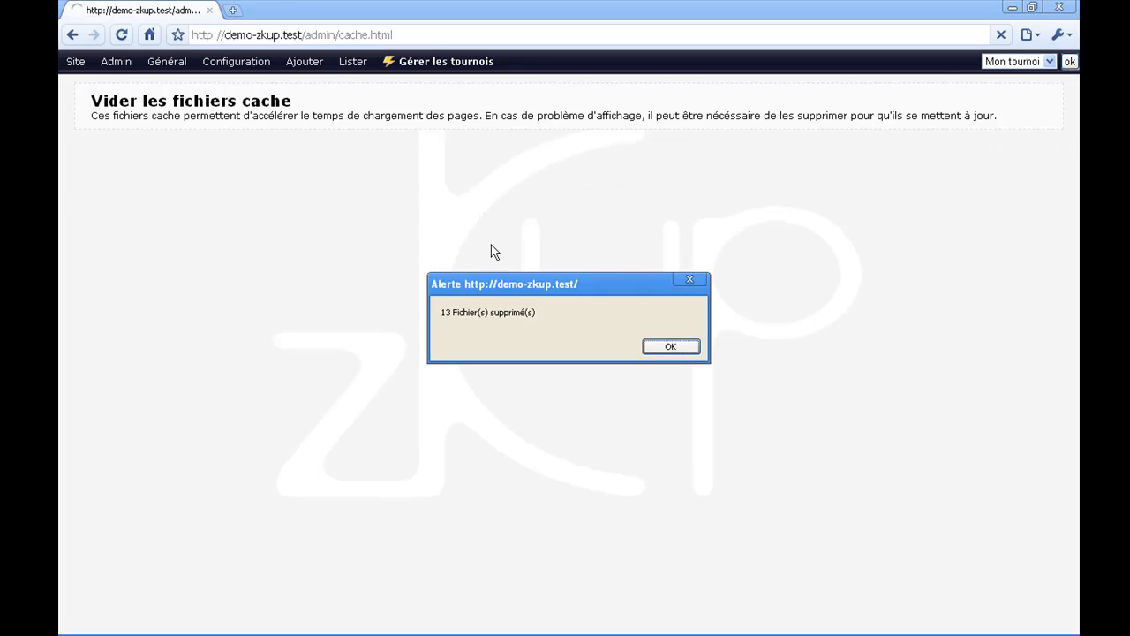
{"action": "left_click", "coordinate": [671, 347]}
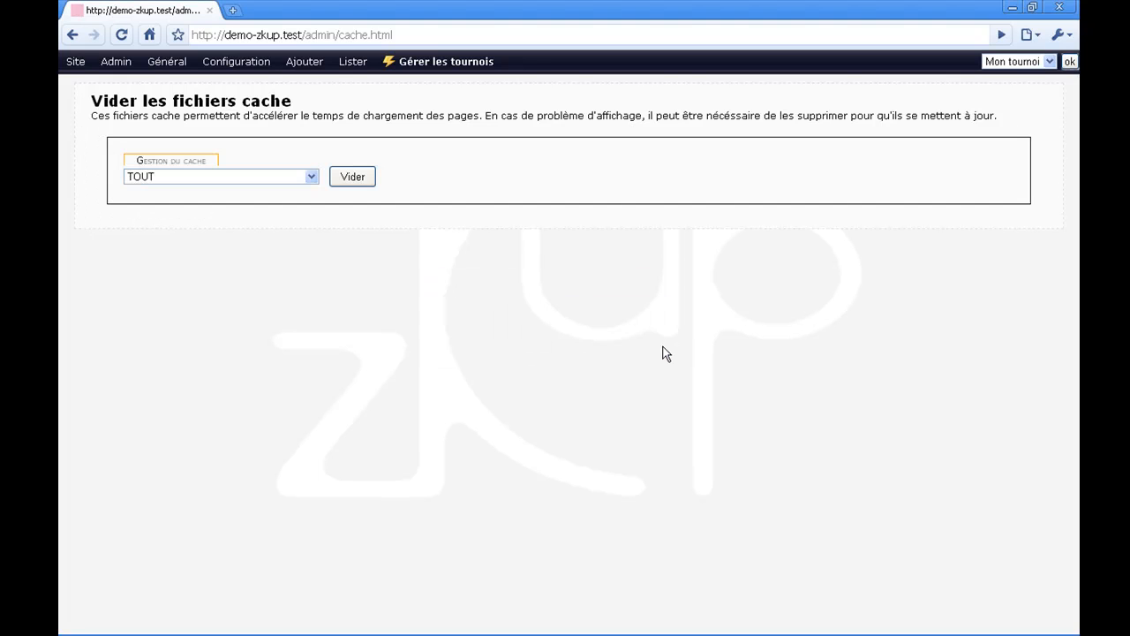
{"action": "left_click", "coordinate": [76, 62]}
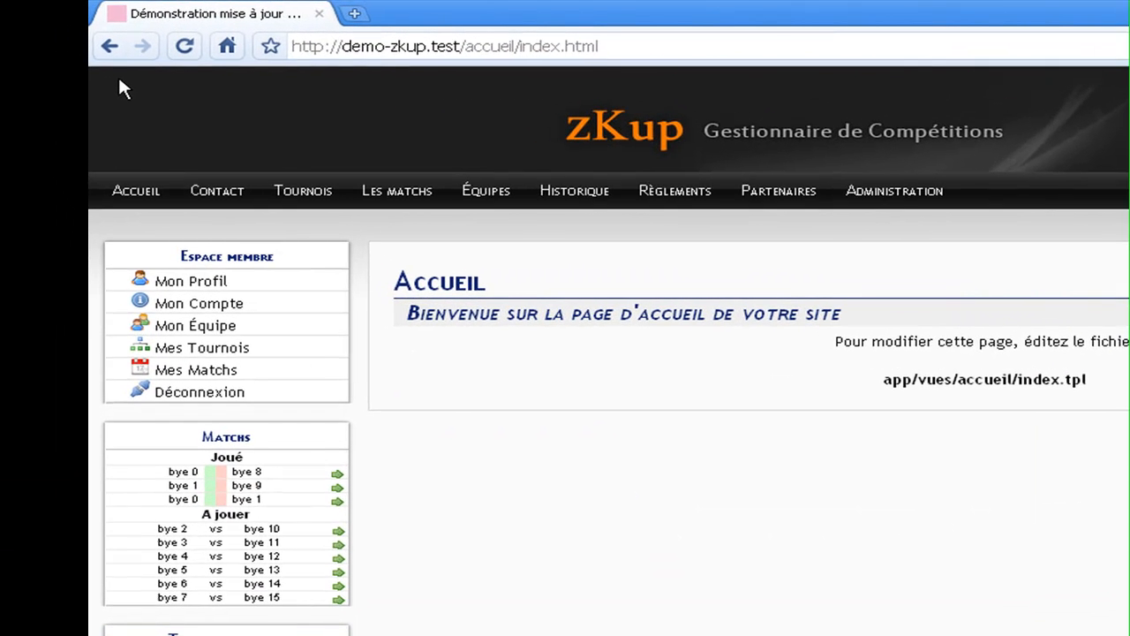